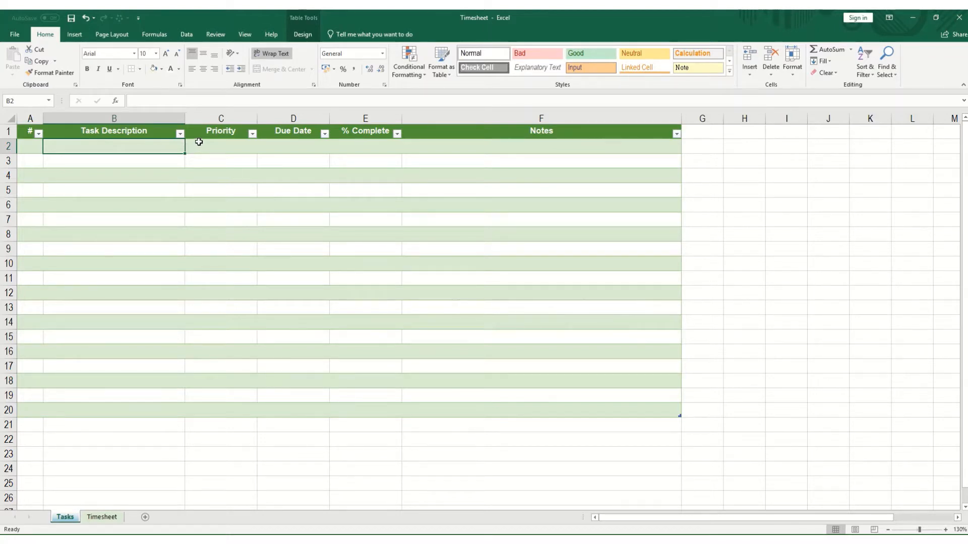
# Step: Add list data validation to the Priority cells C2:C20 with the source Low,Medium,High
pyautogui.moveTo(205, 145); pyautogui.dragTo(211, 415)
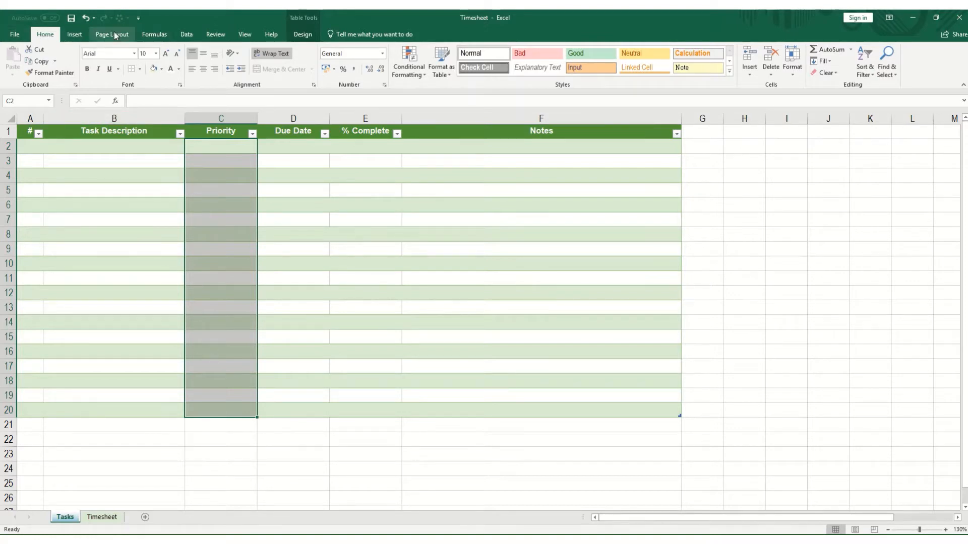
pyautogui.click(187, 39)
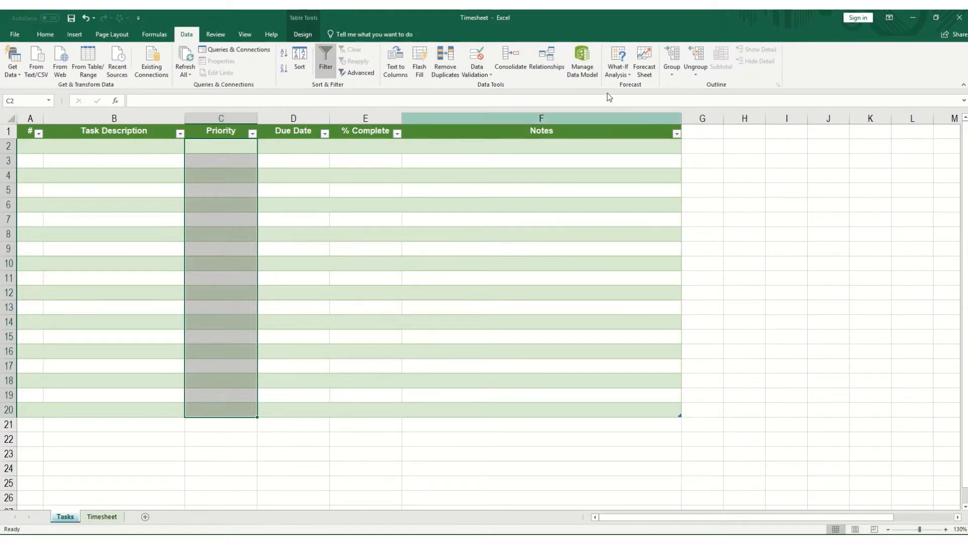
pyautogui.click(489, 76)
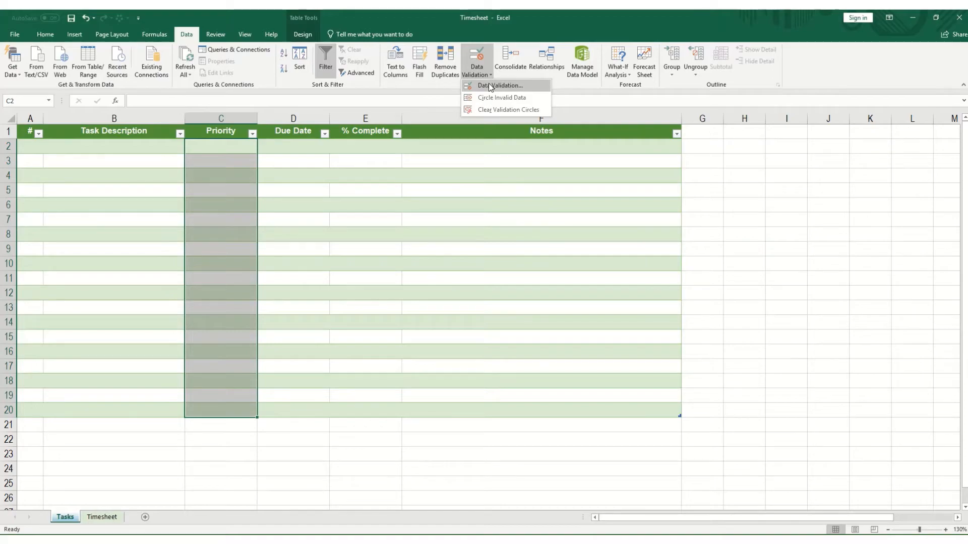
pyautogui.click(489, 86)
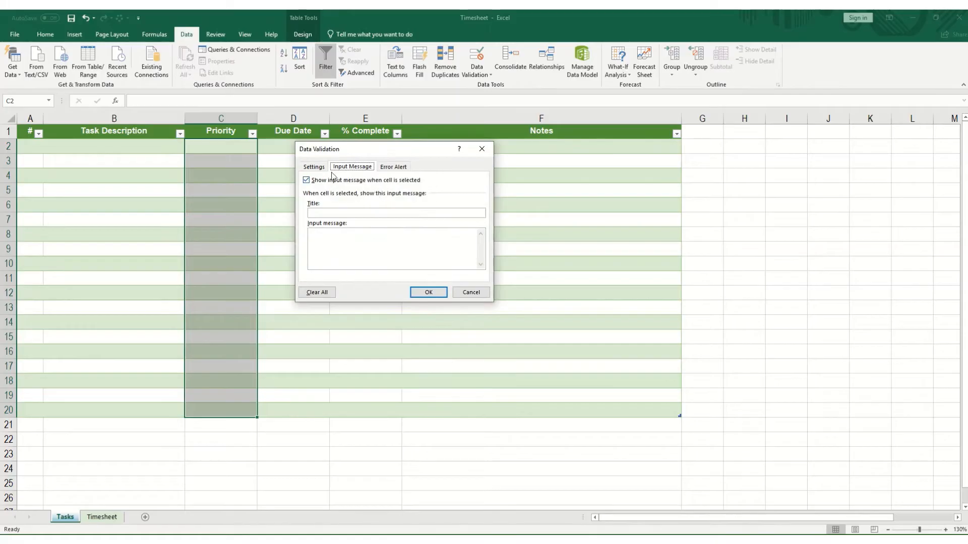
pyautogui.click(310, 169)
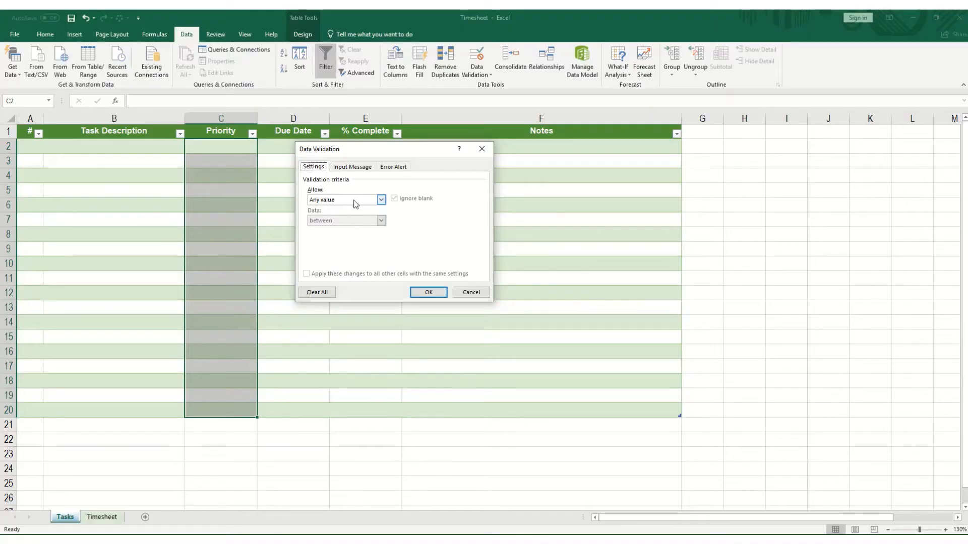
pyautogui.click(381, 200)
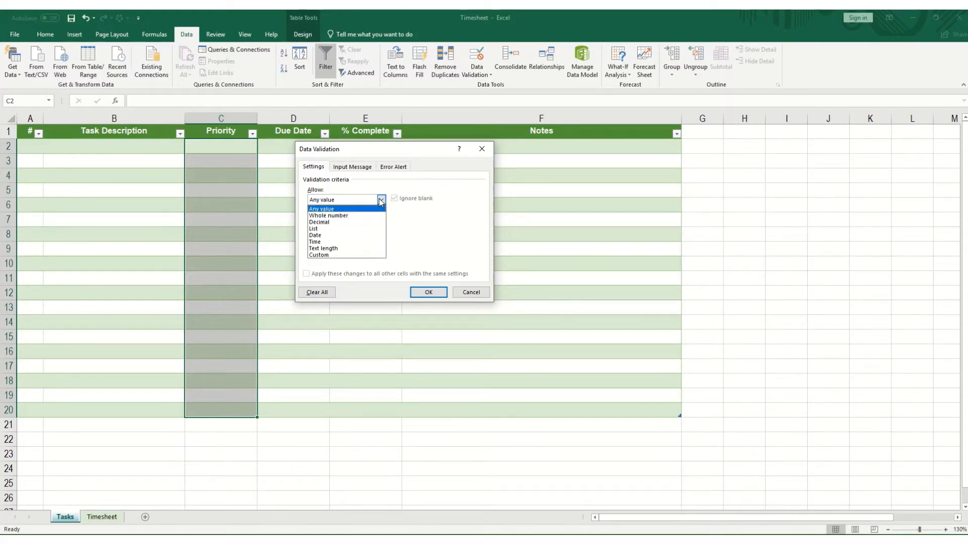
pyautogui.click(333, 230)
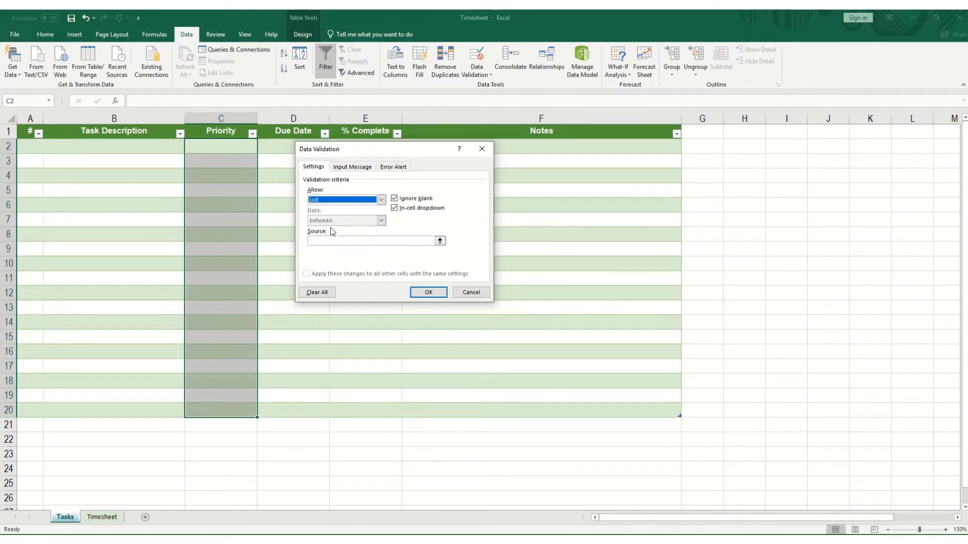
pyautogui.click(328, 242)
pyautogui.click(325, 242)
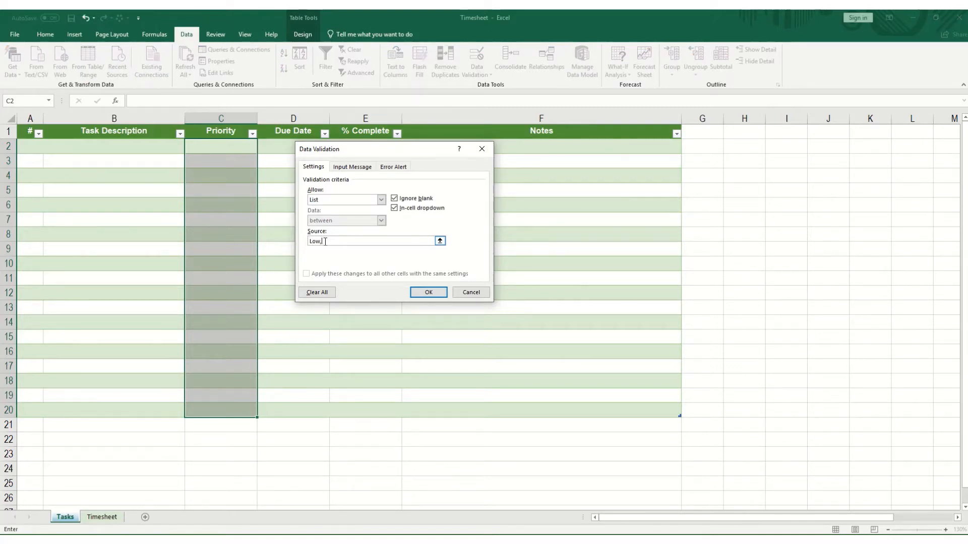
pyautogui.write('Low,Medium,High')
pyautogui.click(427, 292)
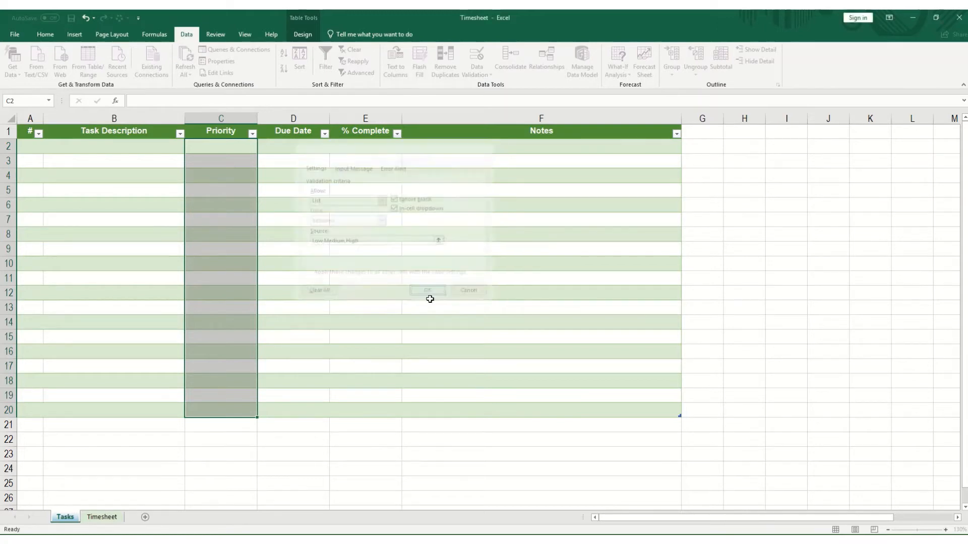
# Step: Choose Medium, High and Low as the priorities in cells C2, C3 and C4 respectively
pyautogui.click(261, 150)
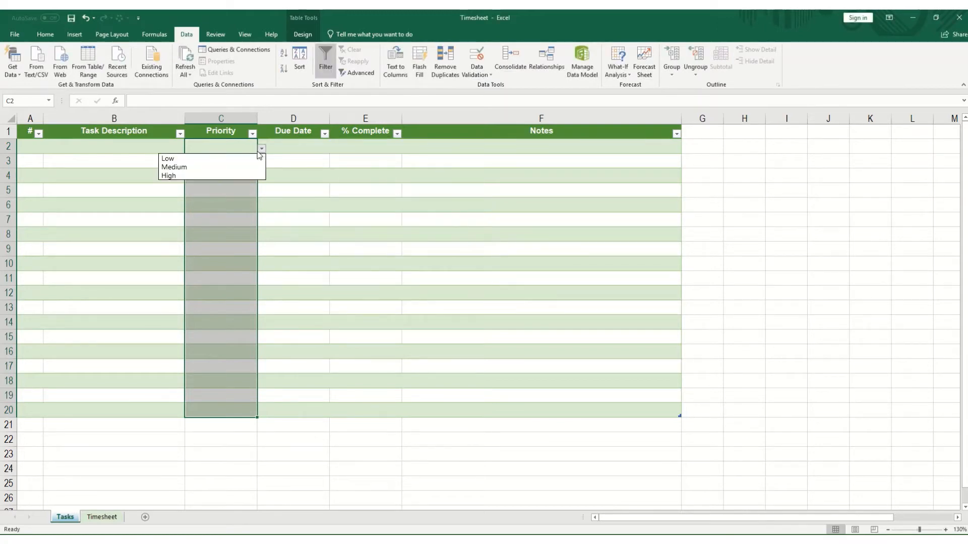
pyautogui.click(215, 167)
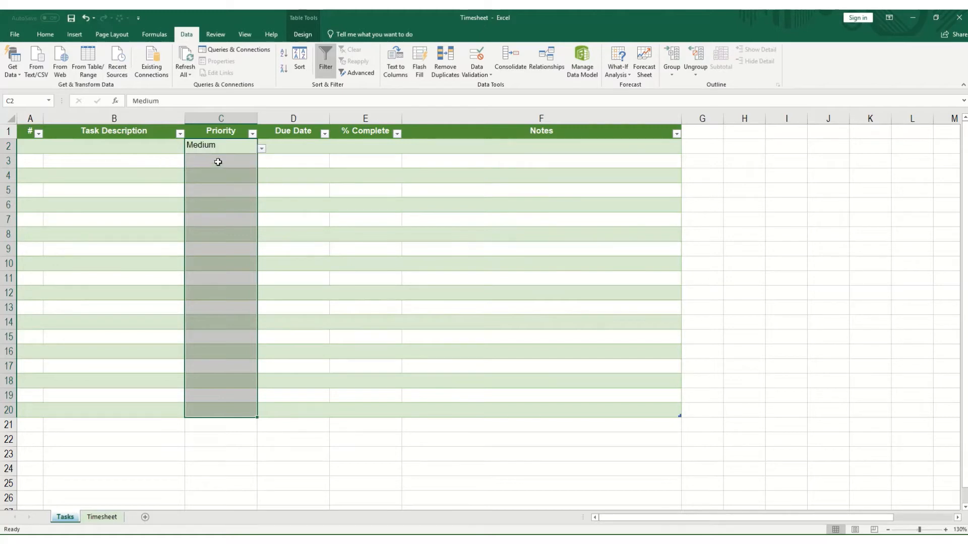
pyautogui.click(218, 162)
pyautogui.click(261, 163)
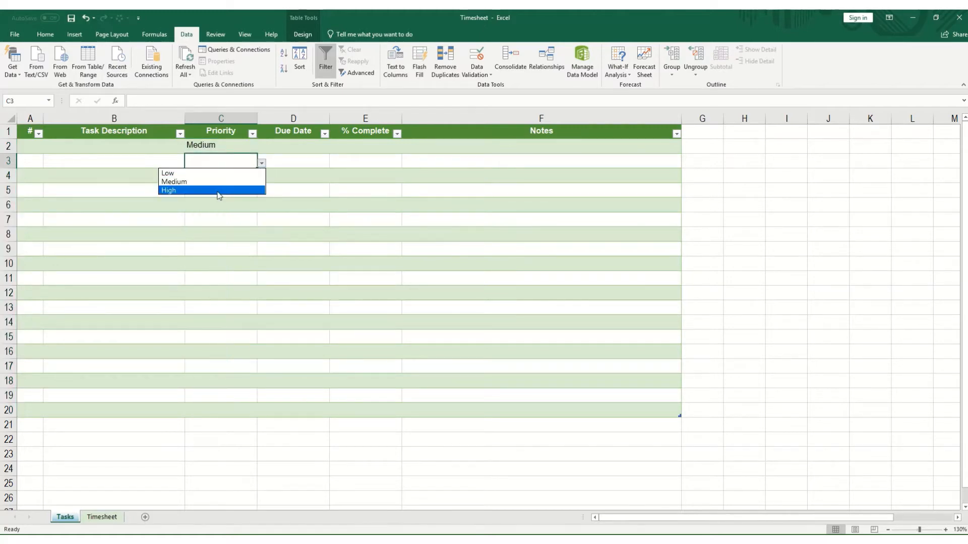
pyautogui.click(218, 191)
pyautogui.click(231, 176)
pyautogui.click(261, 177)
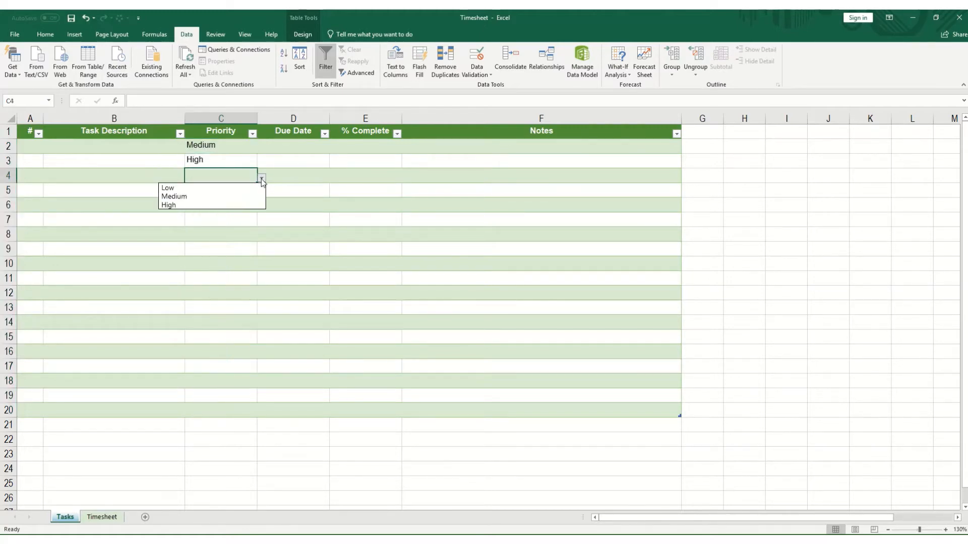
pyautogui.click(217, 190)
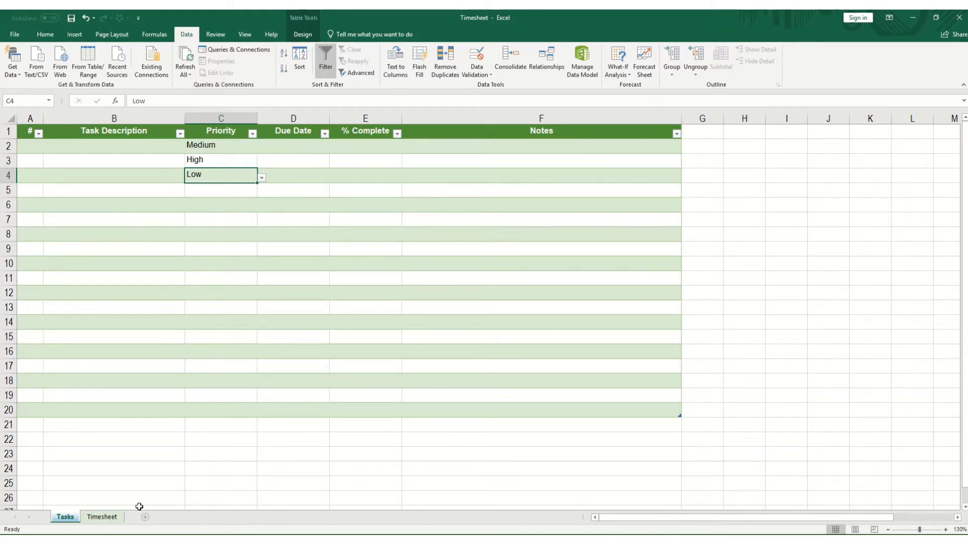
# Step: On the Timesheet sheet, add list data validation to the Work Type cells D7:D19 with the source =$N$7:$N$20
pyautogui.click(101, 518)
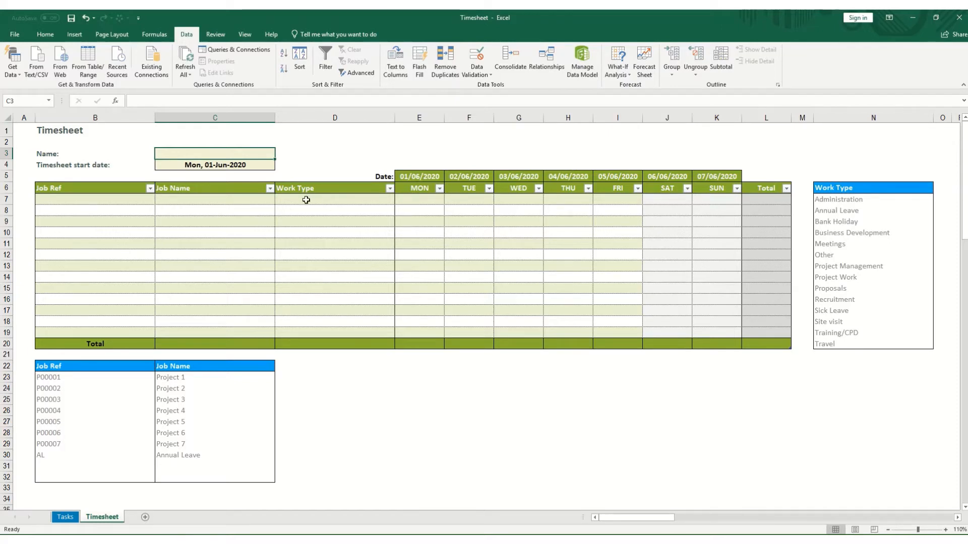
pyautogui.moveTo(306, 199); pyautogui.dragTo(339, 328)
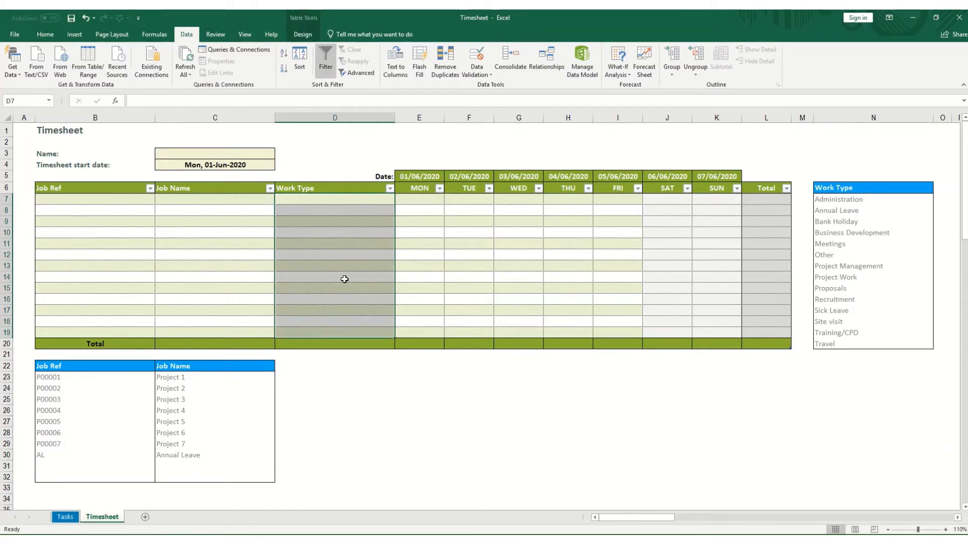
pyautogui.click(482, 78)
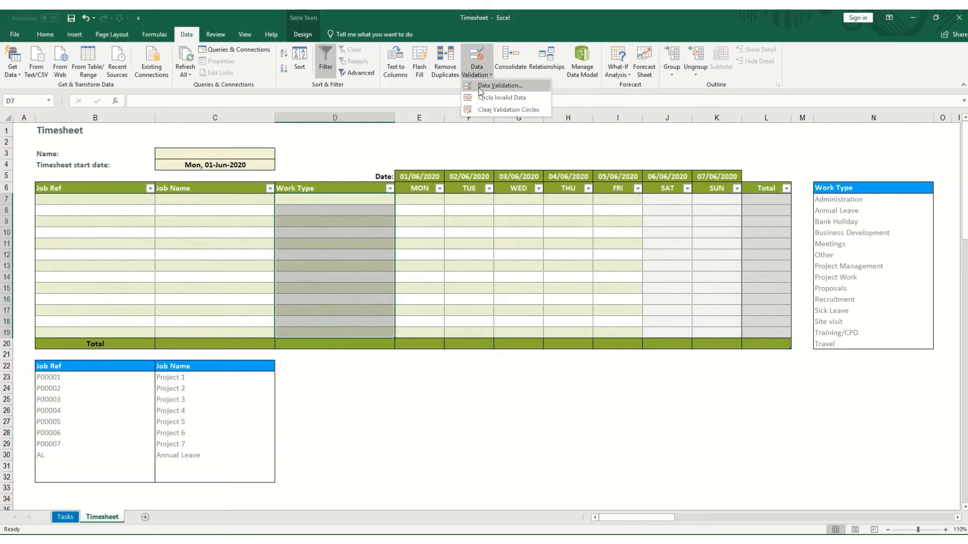
pyautogui.click(479, 89)
pyautogui.click(382, 199)
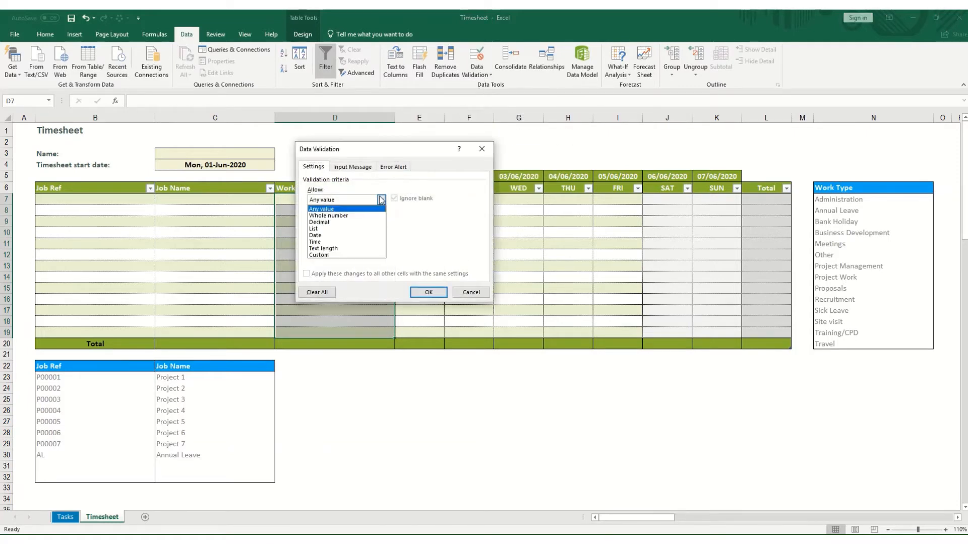
pyautogui.click(316, 229)
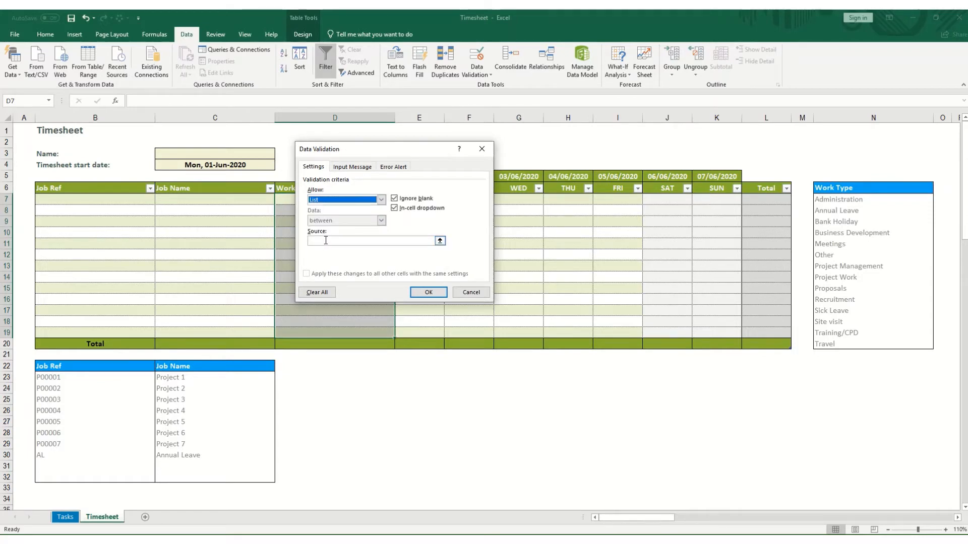
pyautogui.click(325, 241)
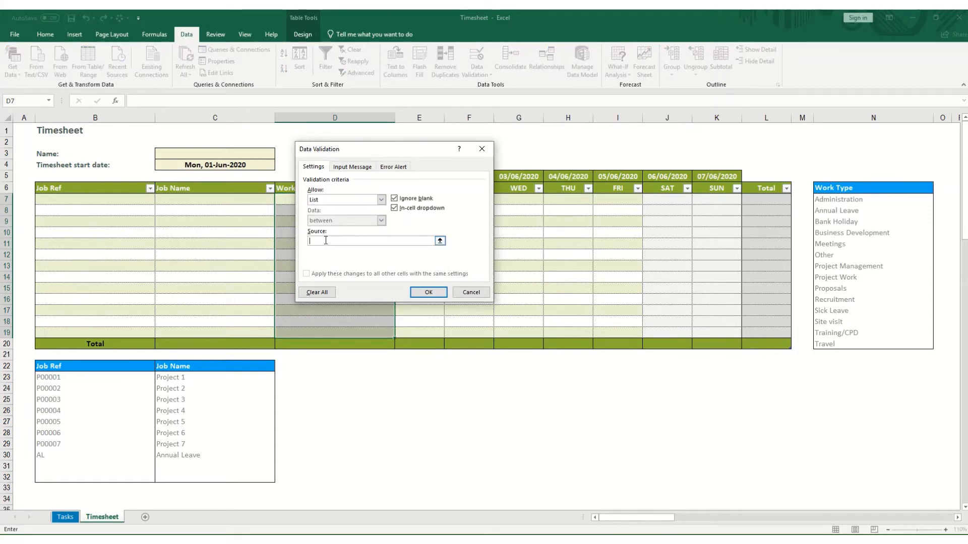
pyautogui.click(440, 241)
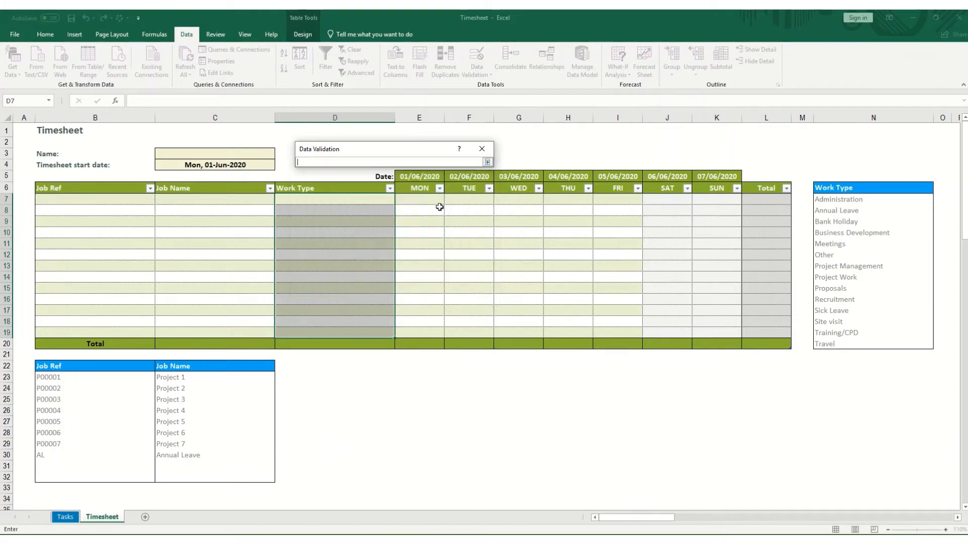
pyautogui.click(487, 161)
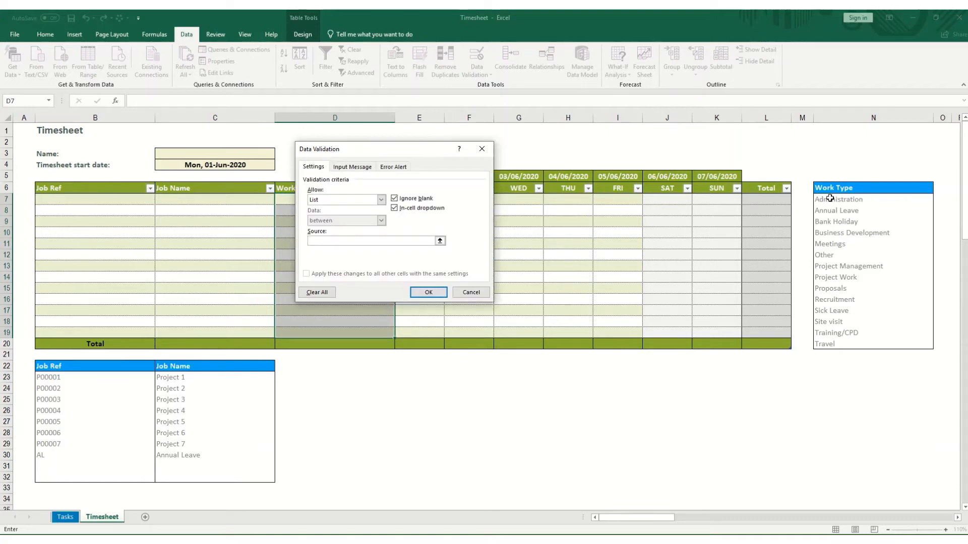
pyautogui.moveTo(829, 198); pyautogui.dragTo(837, 345)
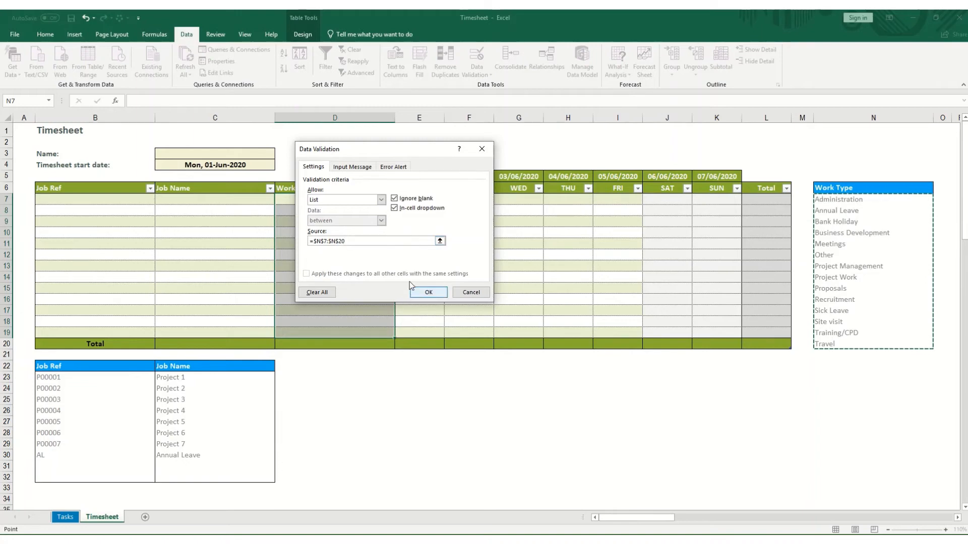
pyautogui.click(418, 293)
# Step: Check the choices offered in Work Type cells D7 and D16 without selecting any
pyautogui.click(399, 200)
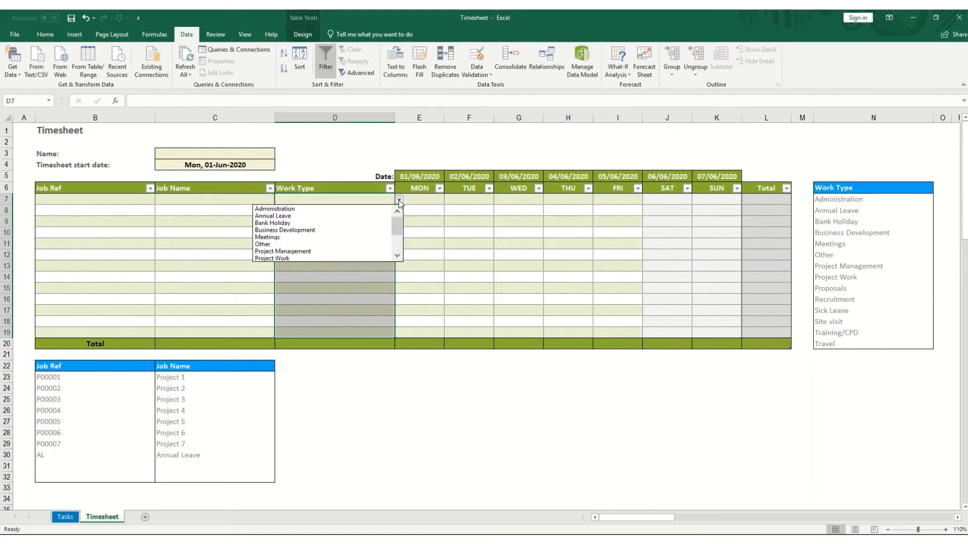
pyautogui.moveTo(396, 225)
pyautogui.mouseDown()
pyautogui.moveTo(397, 247)
pyautogui.moveTo(401, 212)
pyautogui.mouseUp()
pyautogui.click(352, 309)
pyautogui.click(360, 296)
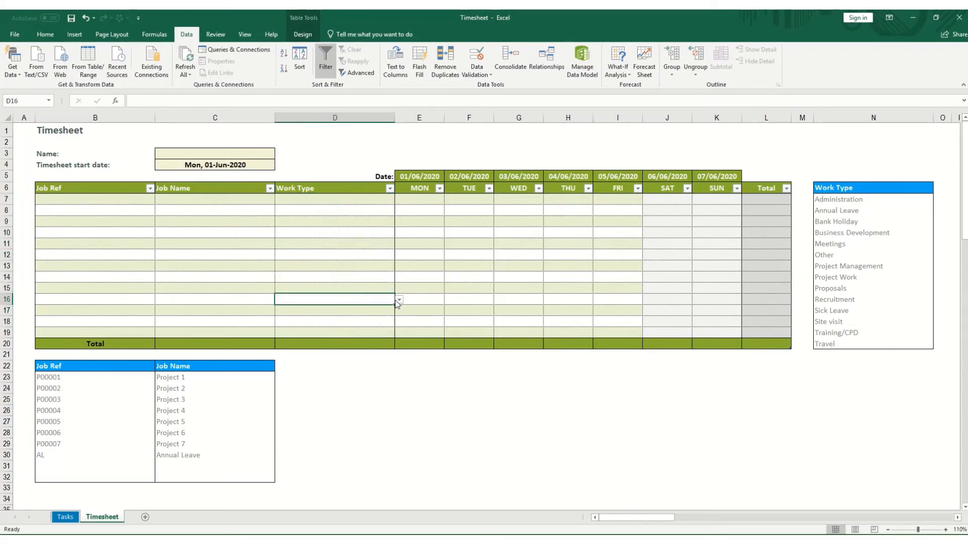
pyautogui.click(398, 300)
pyautogui.click(394, 348)
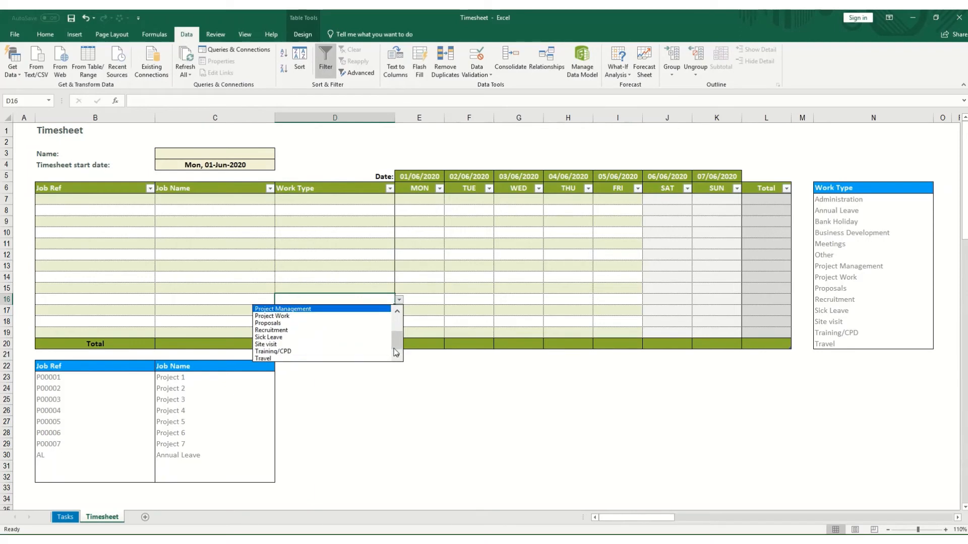
pyautogui.click(95, 202)
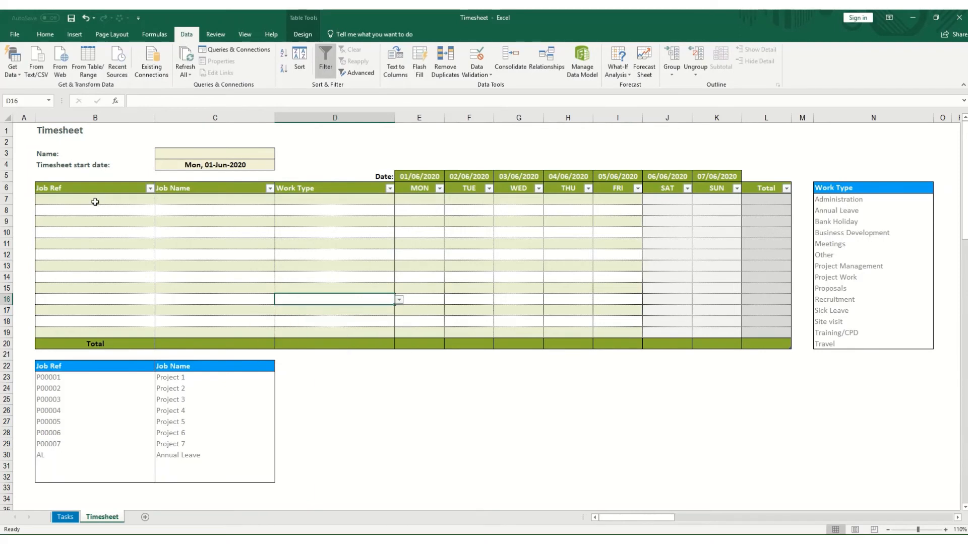
# Step: Add list data validation to Job Ref cell B7 with the source =$B$23:$B$32, and view the cell's choices
pyautogui.click(84, 200)
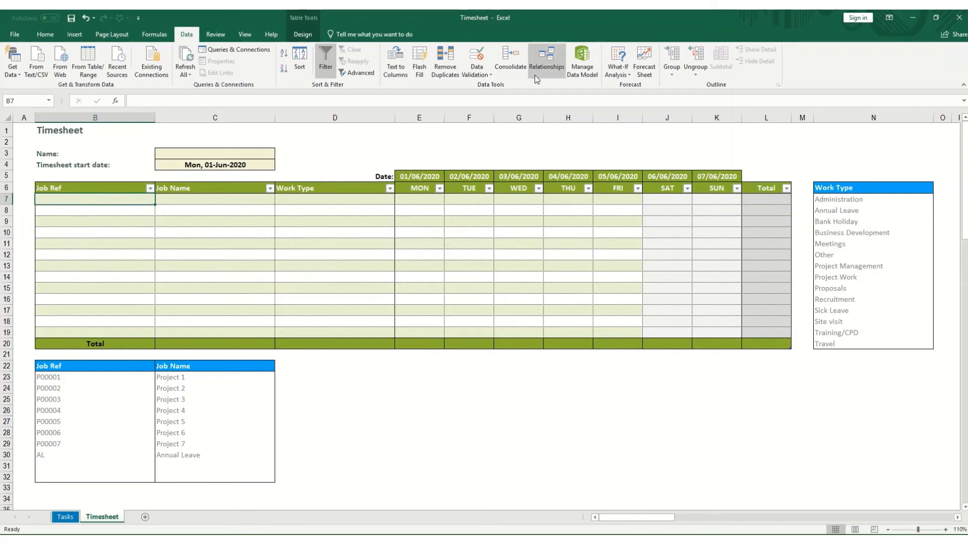
pyautogui.click(481, 75)
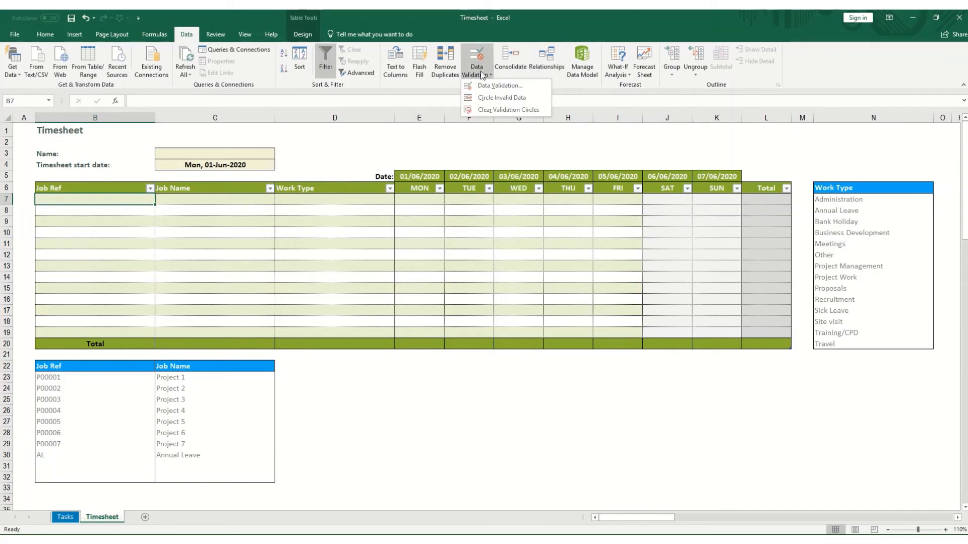
pyautogui.click(487, 87)
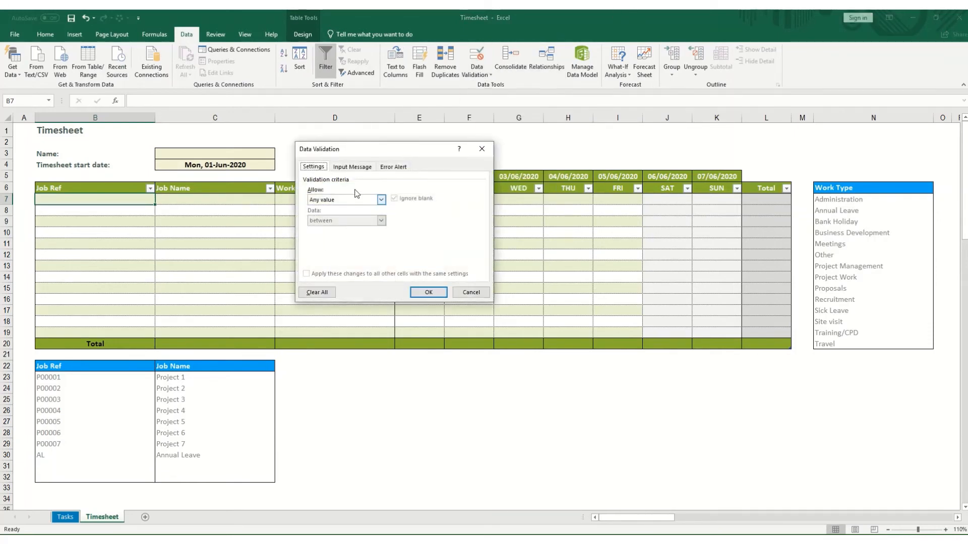
pyautogui.click(338, 201)
pyautogui.click(324, 230)
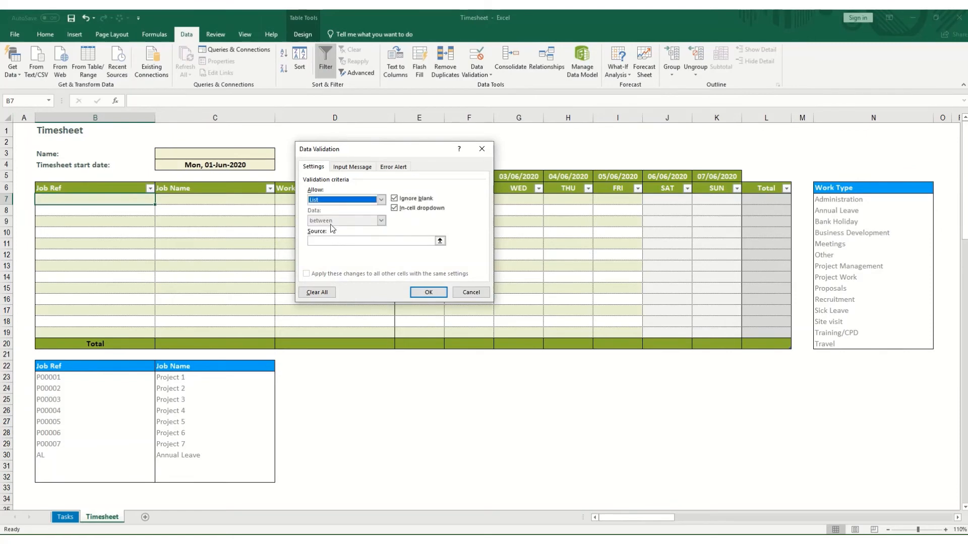
pyautogui.click(323, 240)
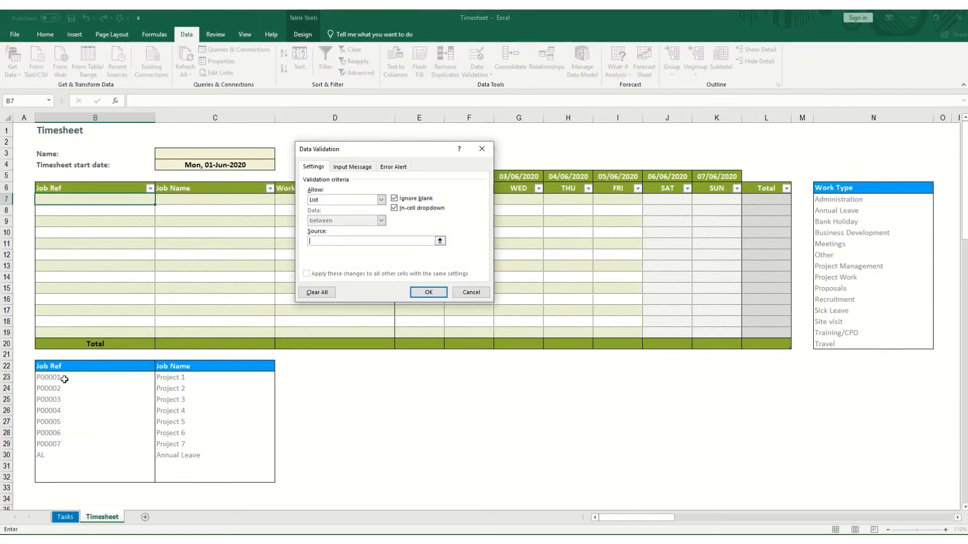
pyautogui.moveTo(61, 376); pyautogui.dragTo(55, 475)
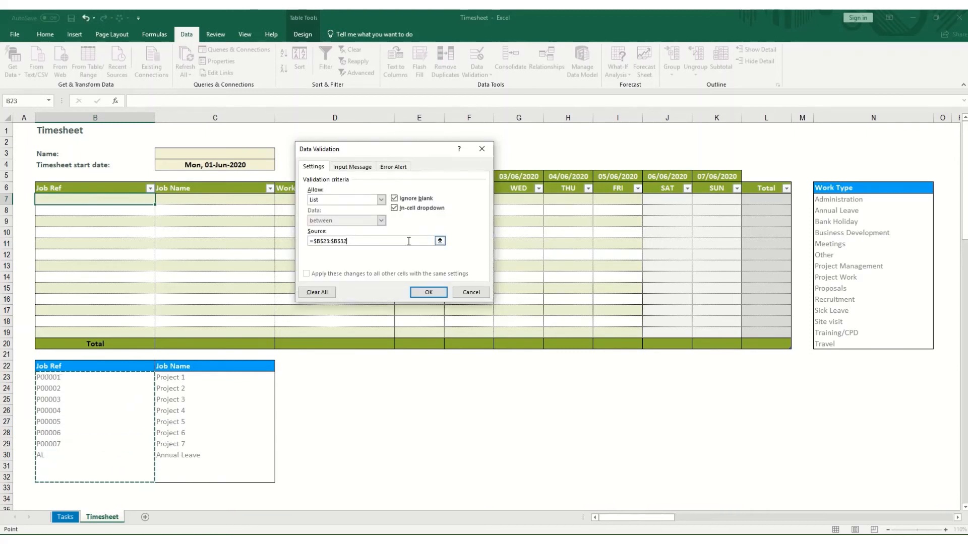
pyautogui.click(428, 292)
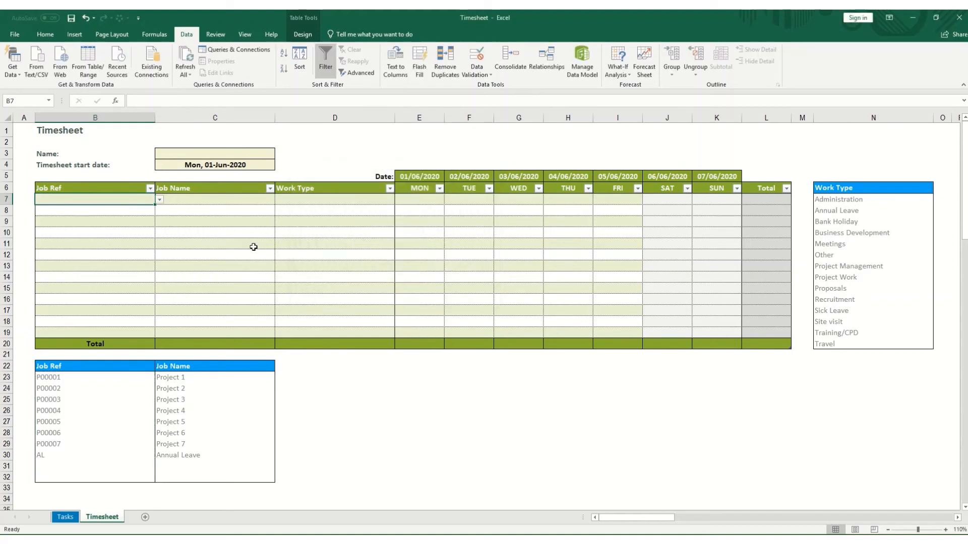
pyautogui.click(158, 201)
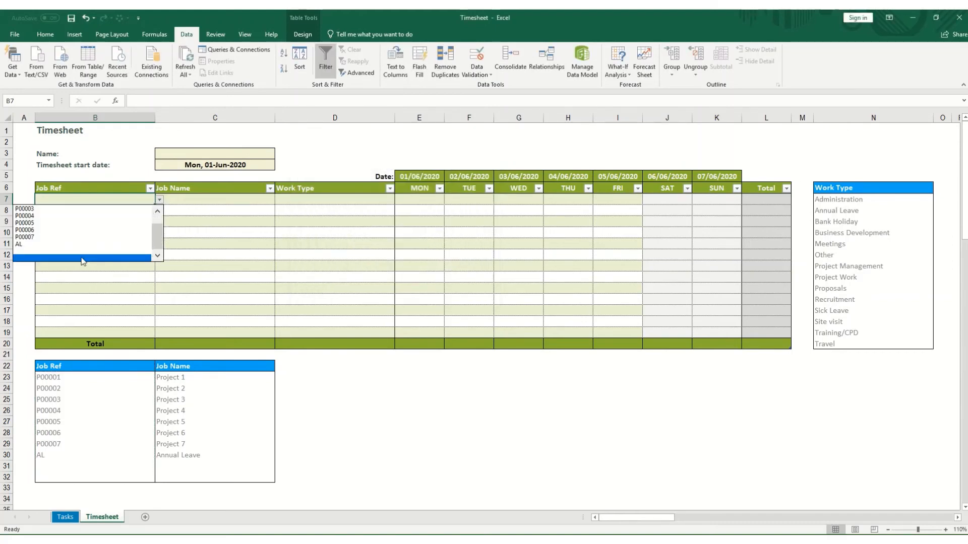
# Step: Close the Job Ref choices and copy cell B7 with its drop-down list into cells B8 to B11
pyautogui.scroll(2, 45, 221)
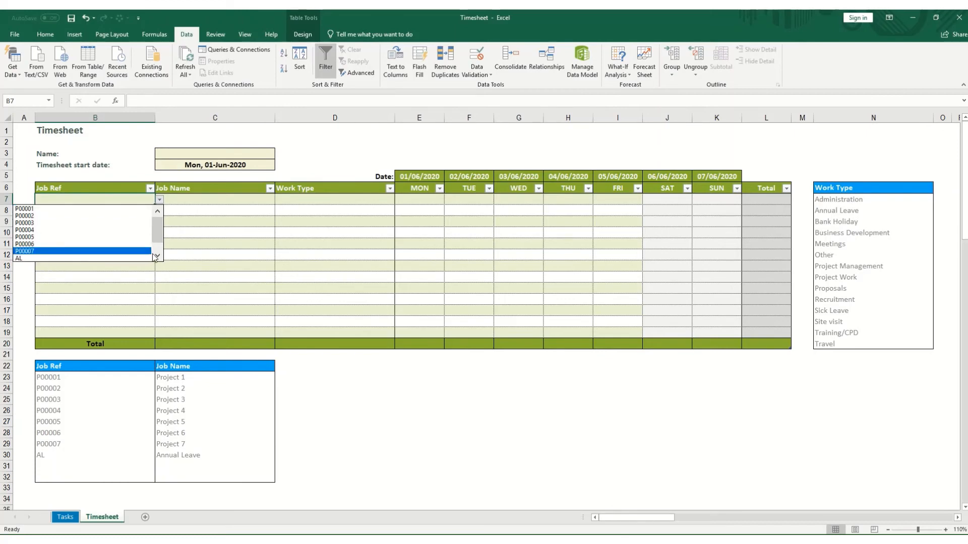
pyautogui.press('Escape')
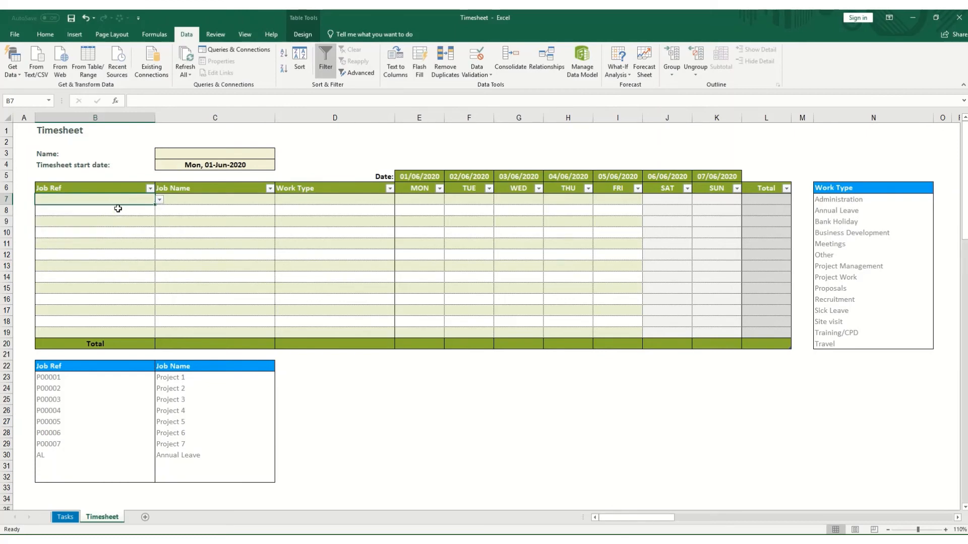
pyautogui.click(118, 209)
pyautogui.click(123, 201)
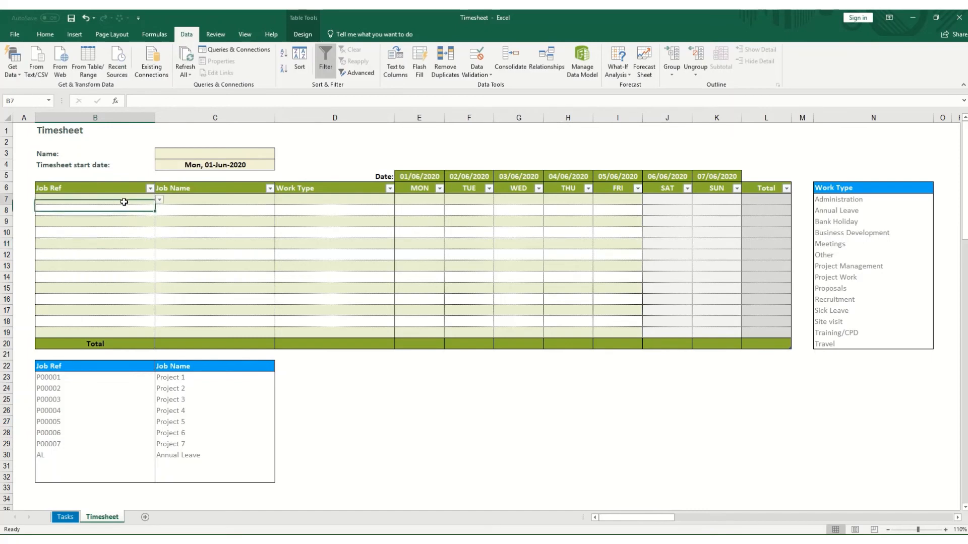
pyautogui.hotkey('ctrl', 'c')
pyautogui.press('Down')
pyautogui.press('Down')
pyautogui.hotkey('ctrl', 'v')
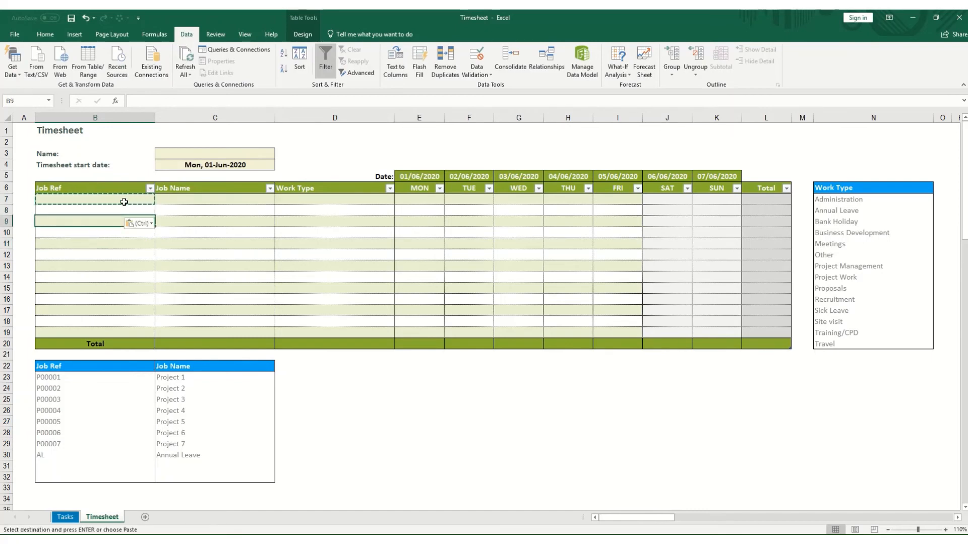
pyautogui.press('Down')
pyautogui.hotkey('ctrl', 'v')
pyautogui.press('Down')
pyautogui.hotkey('ctrl', 'v')
# Step: Paste the copied Job Ref drop-down list over the range B11:B19
pyautogui.hotkey('shift', 'Down')
pyautogui.hotkey('shift', 'Down')
pyautogui.hotkey('shift', 'Down')
pyautogui.hotkey('shift', 'Down')
pyautogui.hotkey('shift', 'Down')
pyautogui.hotkey('shift', 'Down')
pyautogui.hotkey('shift', 'Down')
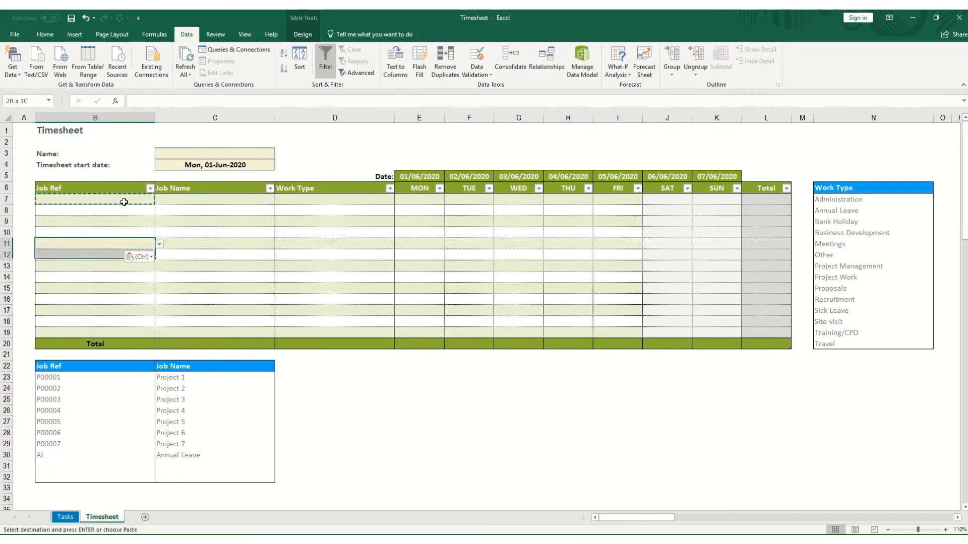
pyautogui.hotkey('shift', 'Down')
pyautogui.hotkey('ctrl', 'v')
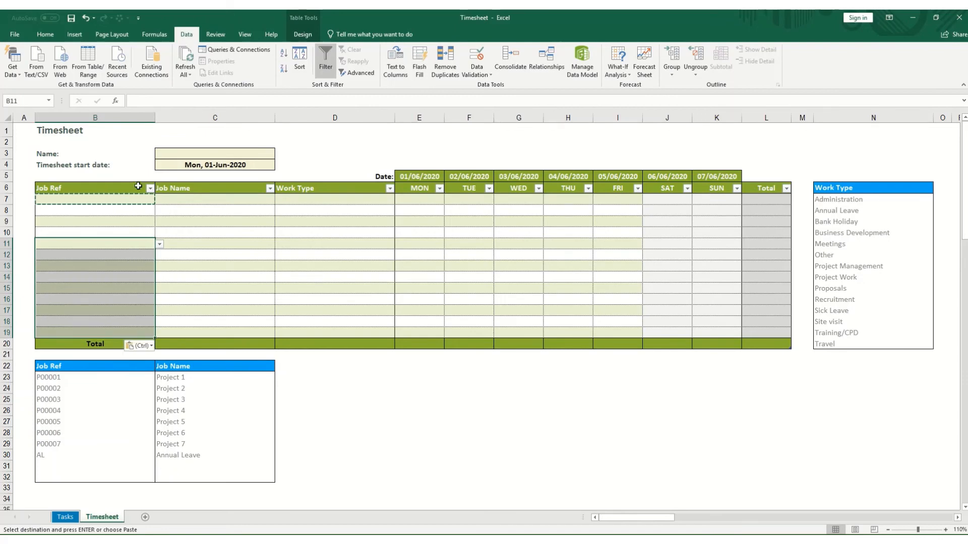
# Step: Check the choices offered in Job Ref cells B11 and B9 without selecting any
pyautogui.click(160, 245)
pyautogui.scroll(-2, 80, 272)
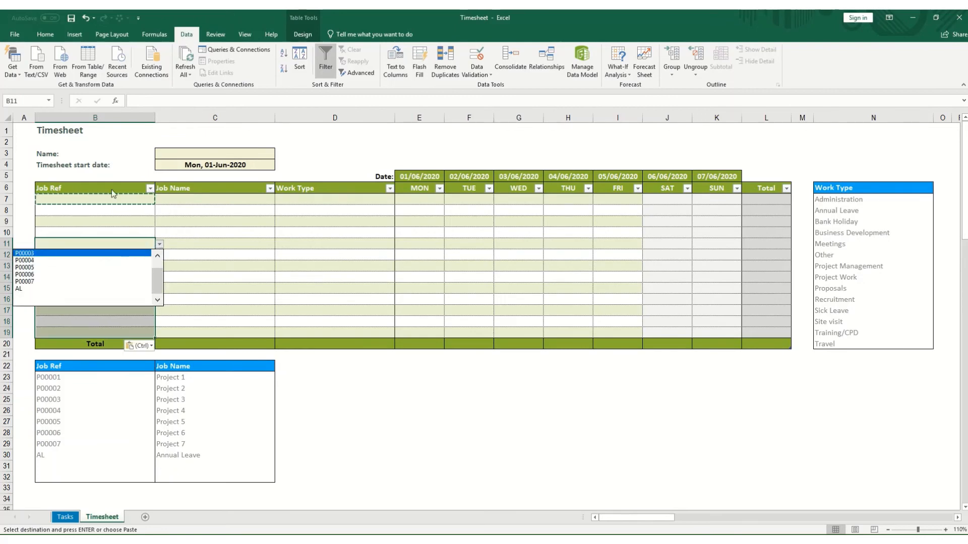
pyautogui.press('Escape')
pyautogui.click(114, 222)
pyautogui.click(159, 222)
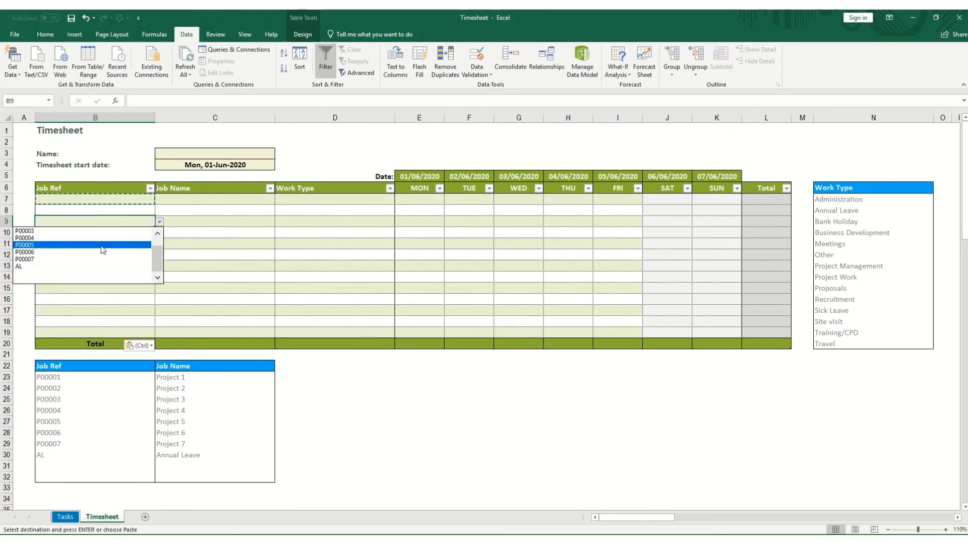
pyautogui.click(158, 234)
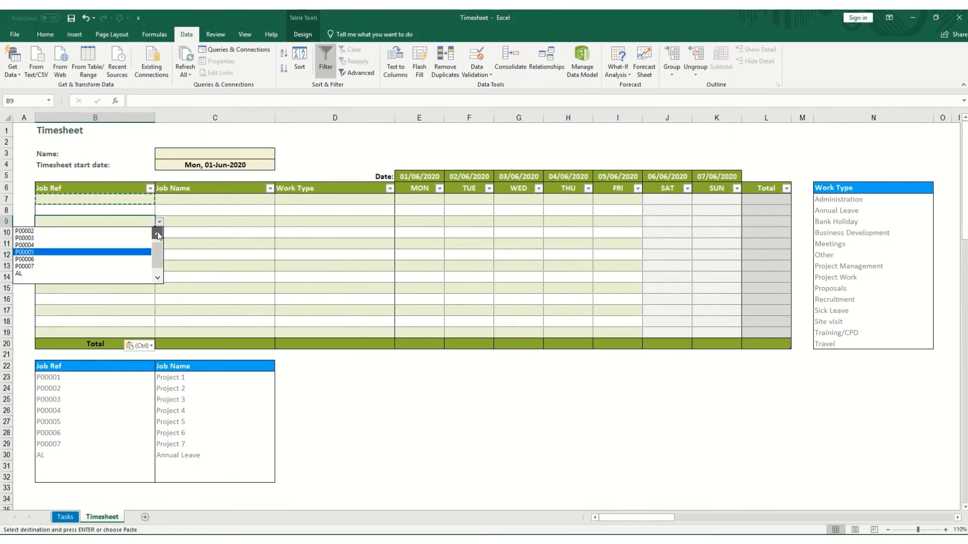
pyautogui.click(158, 233)
pyautogui.press('Escape')
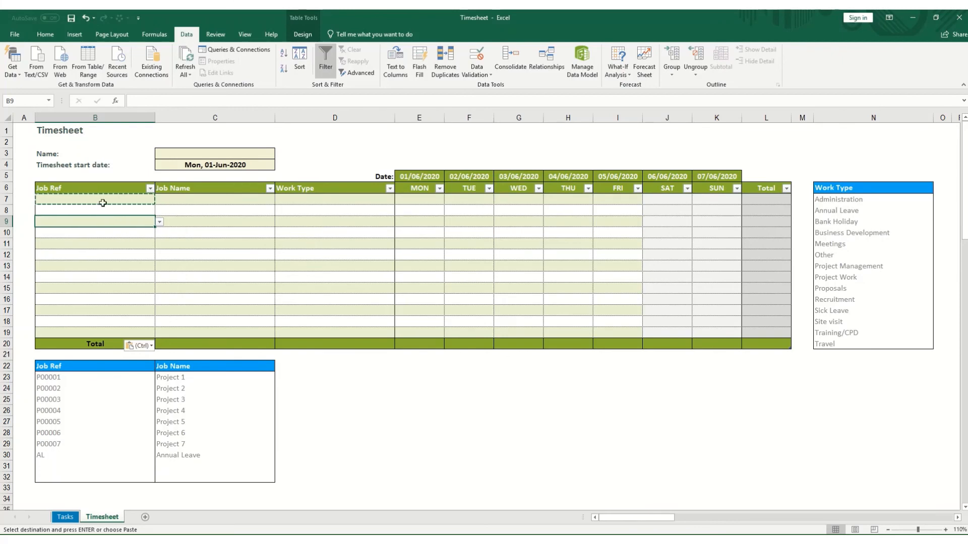
pyautogui.press('Up')
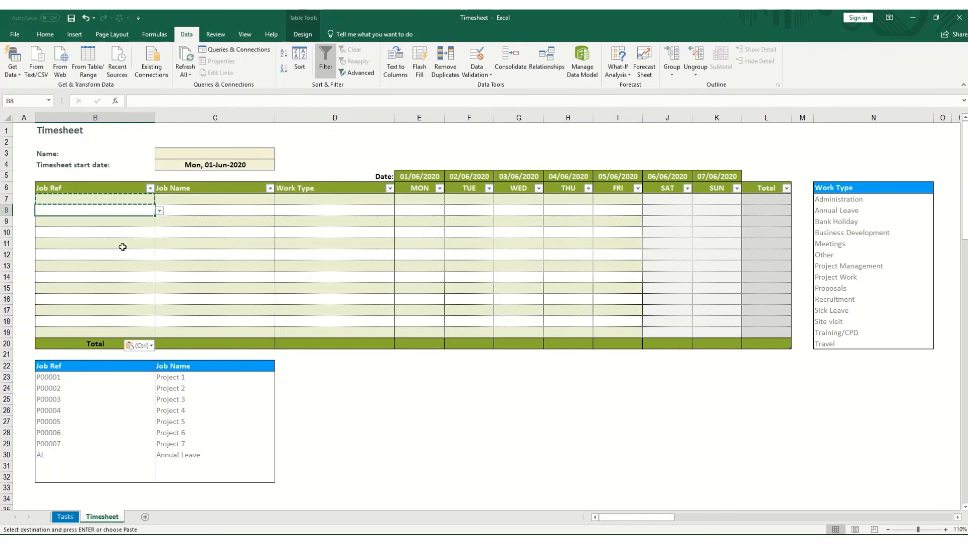
# Step: On the Tasks sheet, enter the priorities Low in cell C6 and Medium in cell C7
pyautogui.click(65, 517)
pyautogui.click(201, 207)
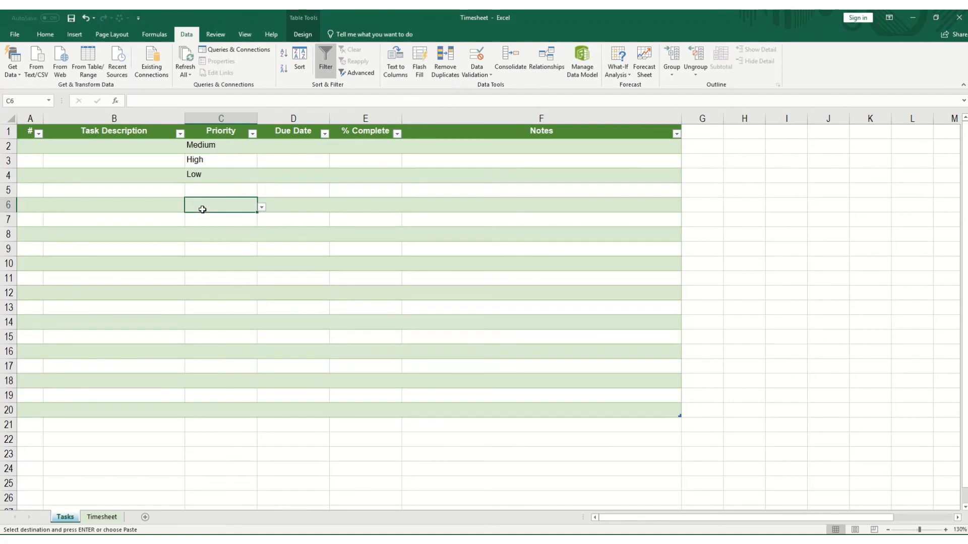
pyautogui.press('Return')
pyautogui.write('Medium')
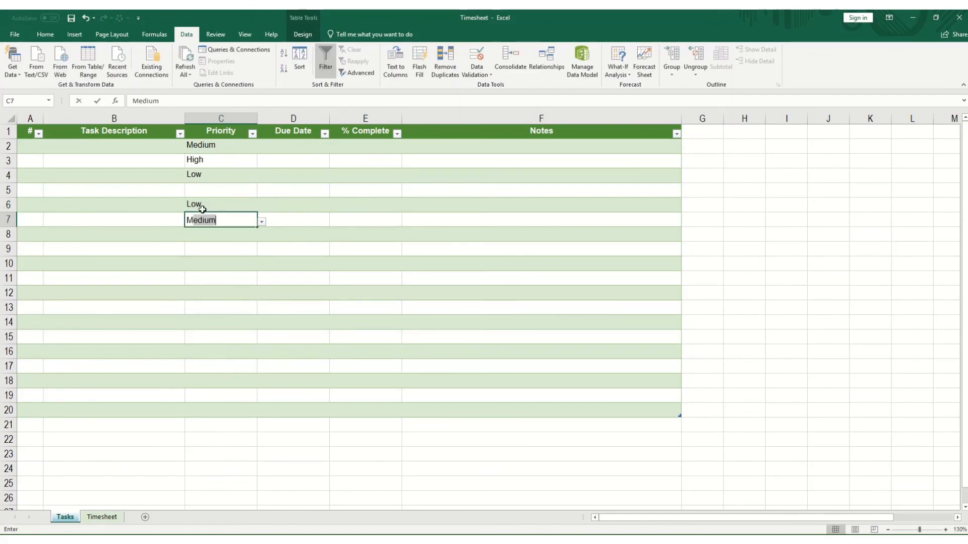
pyautogui.press('Return')
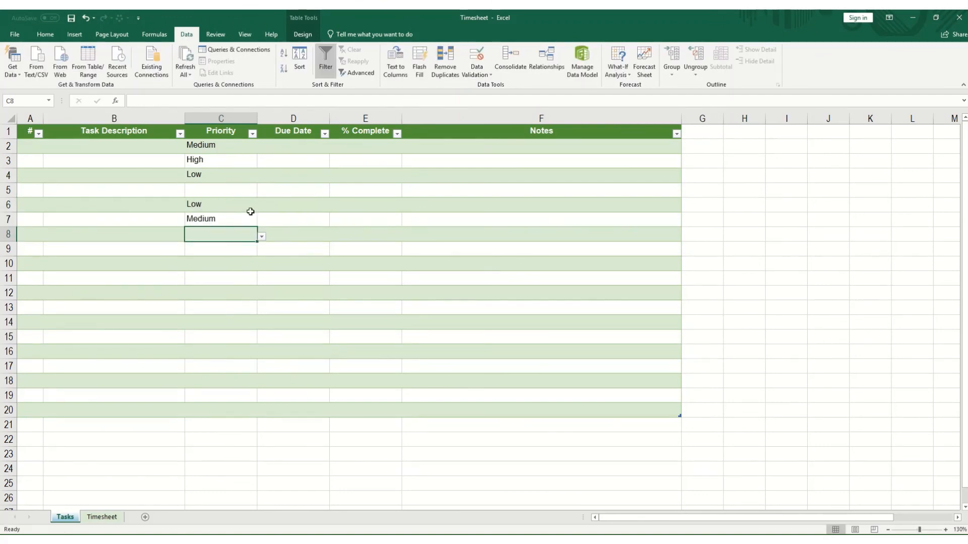